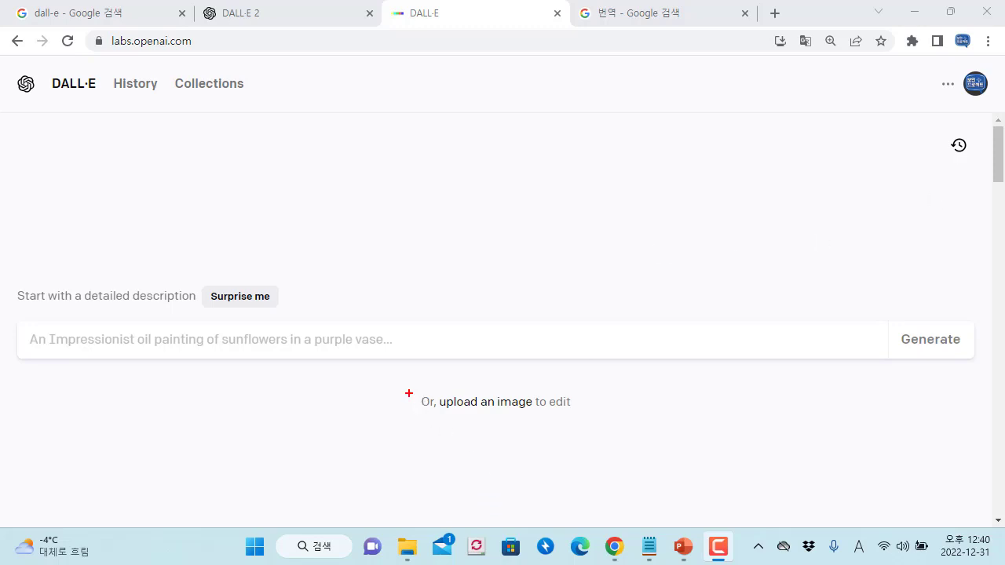
{"action": "left_click_drag", "start_coordinate": [400, 385], "coordinate": [578, 429]}
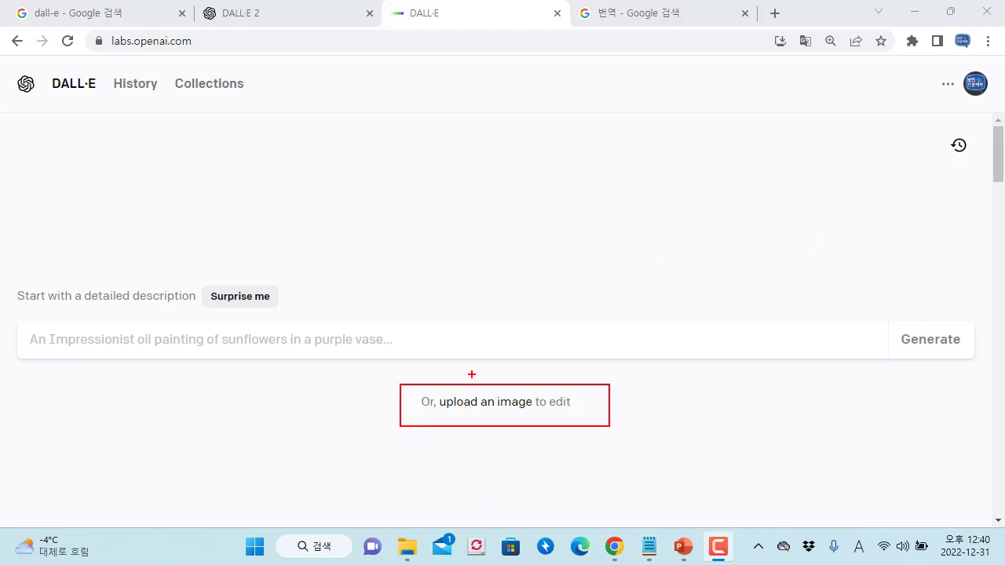
{"action": "left_click_drag", "start_coordinate": [471, 375], "coordinate": [468, 363]}
{"action": "key", "text": "Escape"}
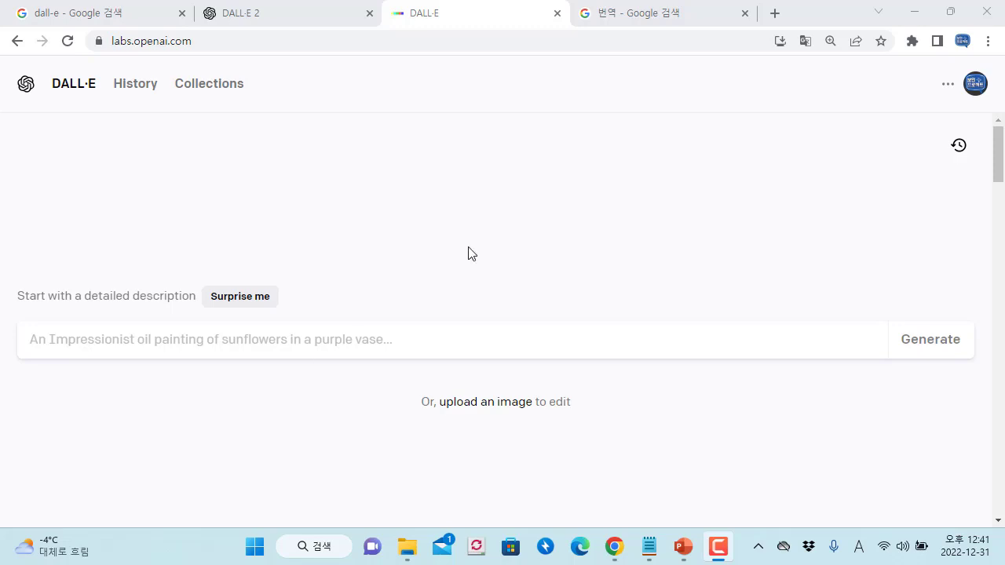
Upload office.jpg from the Downloads folder, cropped to the suggested square area, and open it for editing
{"action": "left_click", "coordinate": [487, 407]}
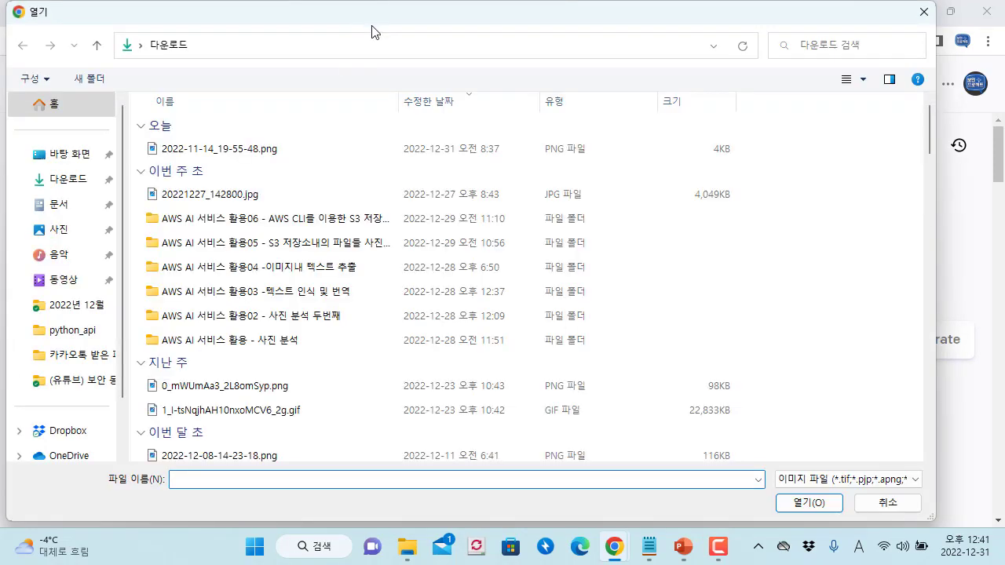
{"action": "left_click_drag", "start_coordinate": [373, 32], "coordinate": [385, 236]}
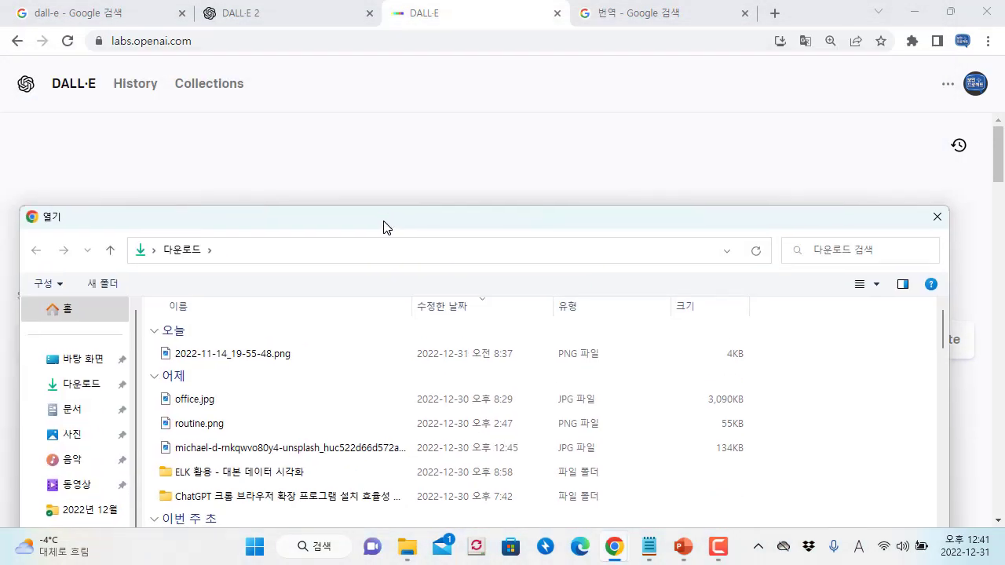
{"action": "double_click", "coordinate": [222, 406]}
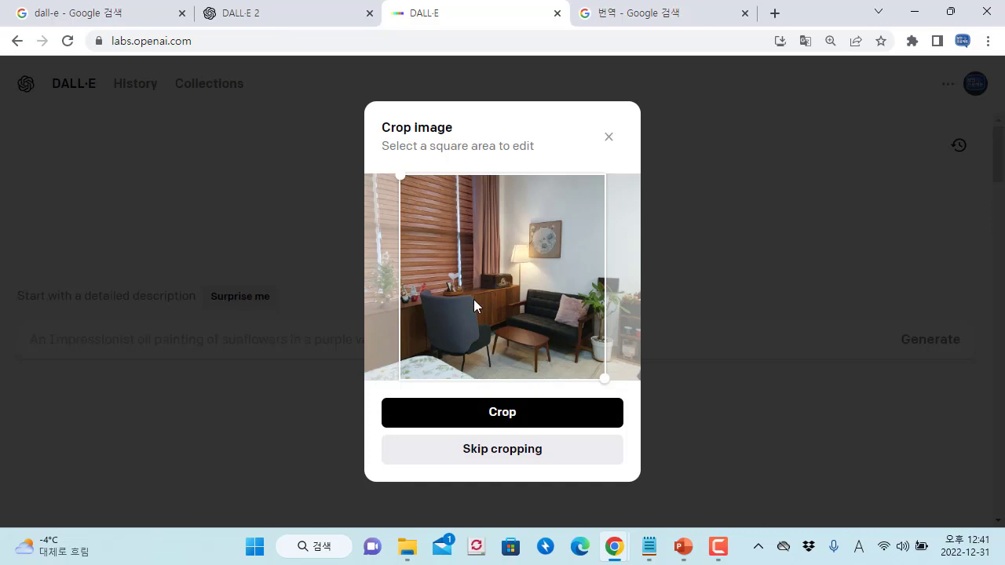
{"action": "left_click", "coordinate": [497, 415]}
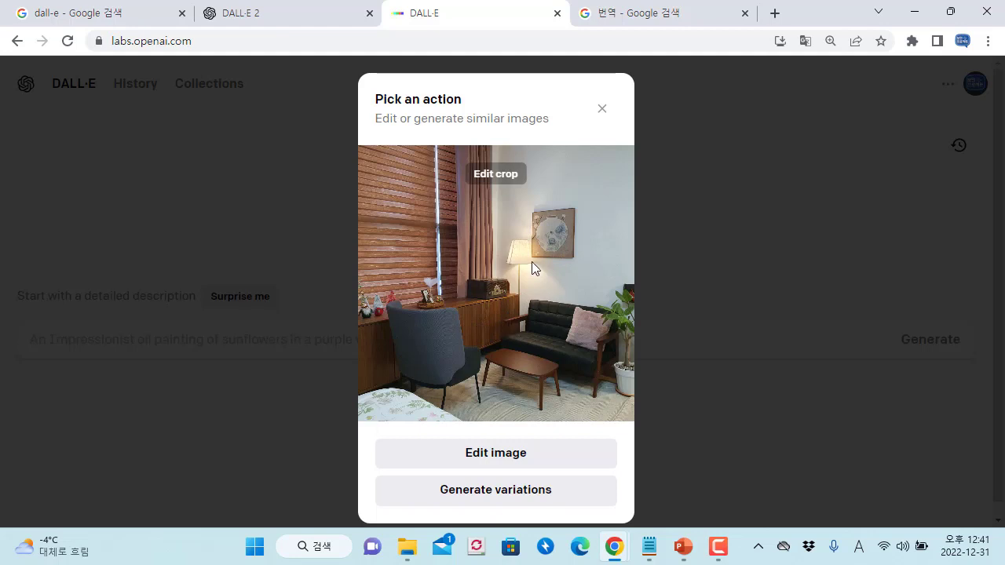
{"action": "left_click", "coordinate": [498, 456]}
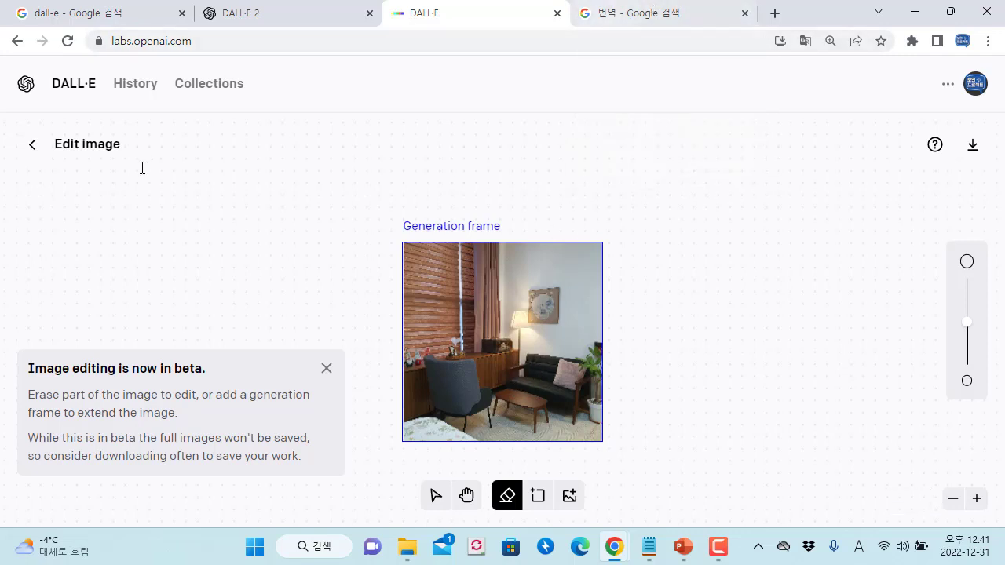
Erase a person-sized area over the sofa and coffee table in the uploaded room photo
{"action": "left_click", "coordinate": [613, 12]}
{"action": "scroll", "coordinate": [202, 215], "scroll_direction": "up", "scroll_amount": 1}
{"action": "scroll", "coordinate": [181, 225], "scroll_direction": "up", "scroll_amount": 1}
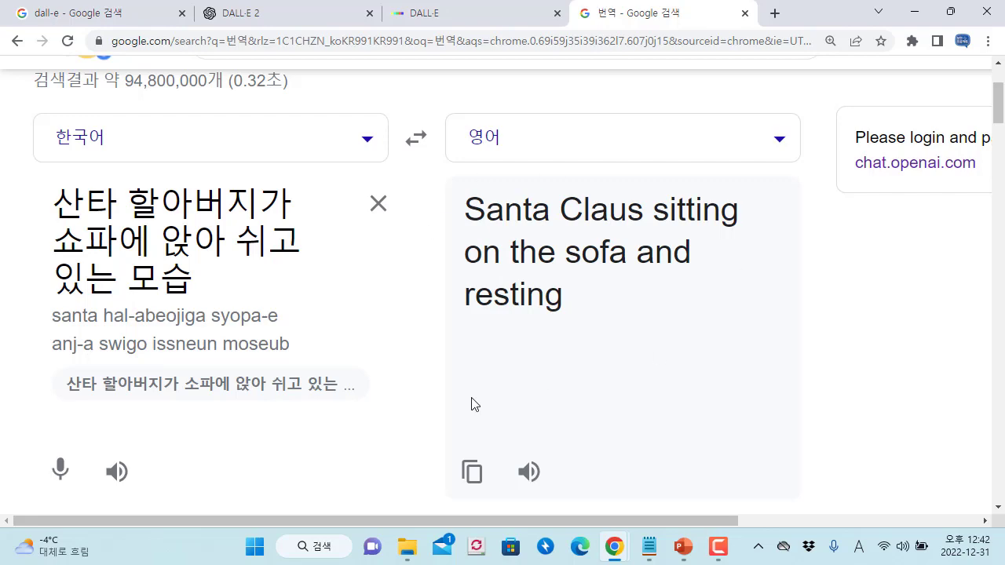
{"action": "left_click", "coordinate": [465, 16]}
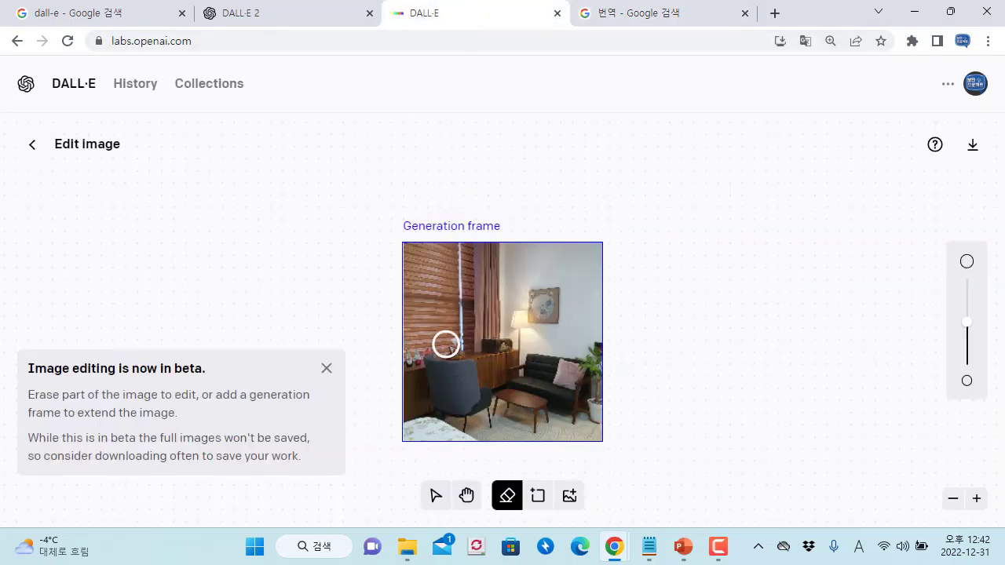
{"action": "mouse_move", "coordinate": [519, 367]}
{"action": "left_mouse_down"}
{"action": "mouse_move", "coordinate": [560, 376]}
{"action": "mouse_move", "coordinate": [539, 377]}
{"action": "mouse_move", "coordinate": [529, 364]}
{"action": "mouse_move", "coordinate": [544, 332]}
{"action": "mouse_move", "coordinate": [553, 335]}
{"action": "mouse_move", "coordinate": [546, 374]}
{"action": "mouse_move", "coordinate": [557, 366]}
{"action": "mouse_move", "coordinate": [556, 336]}
{"action": "mouse_move", "coordinate": [536, 325]}
{"action": "mouse_move", "coordinate": [533, 417]}
{"action": "mouse_move", "coordinate": [548, 385]}
{"action": "mouse_move", "coordinate": [550, 418]}
{"action": "left_mouse_up"}
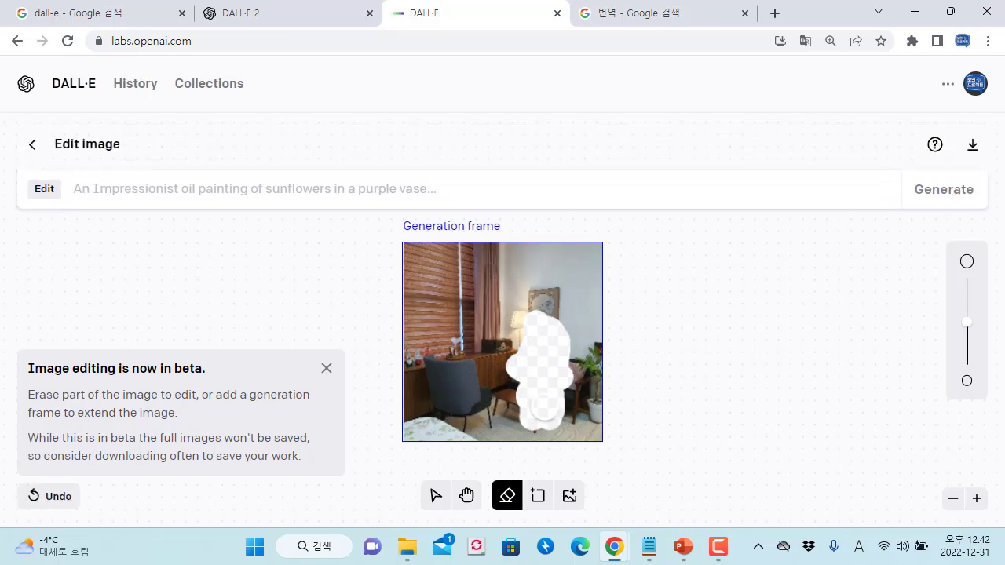
Copy the English translation "Santa Claus sitting on the sofa and resting" from the Google translation page into the edit prompt
{"action": "left_click", "coordinate": [666, 8]}
{"action": "left_click_drag", "start_coordinate": [571, 319], "coordinate": [469, 216]}
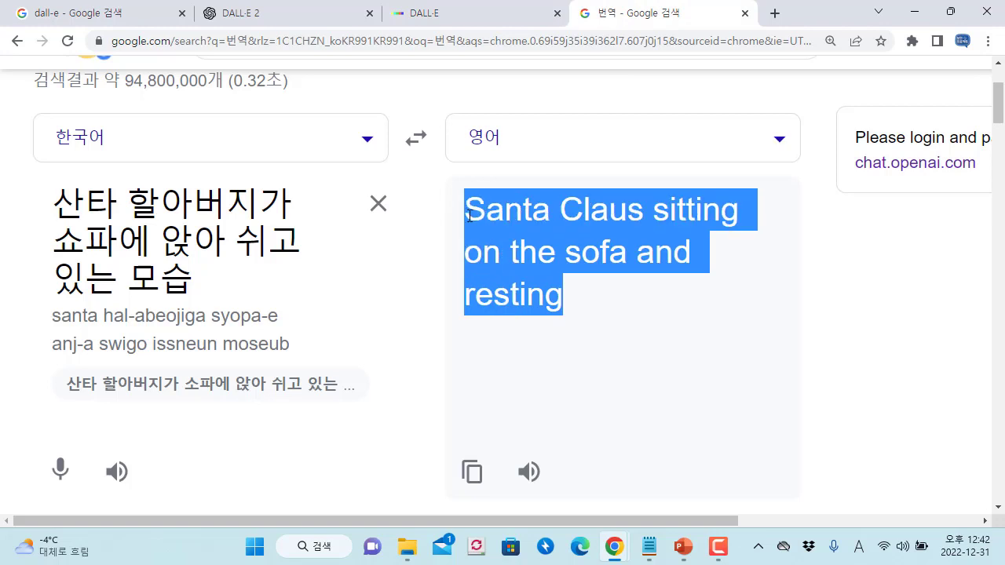
{"action": "left_click", "coordinate": [472, 472]}
{"action": "left_click", "coordinate": [439, 13]}
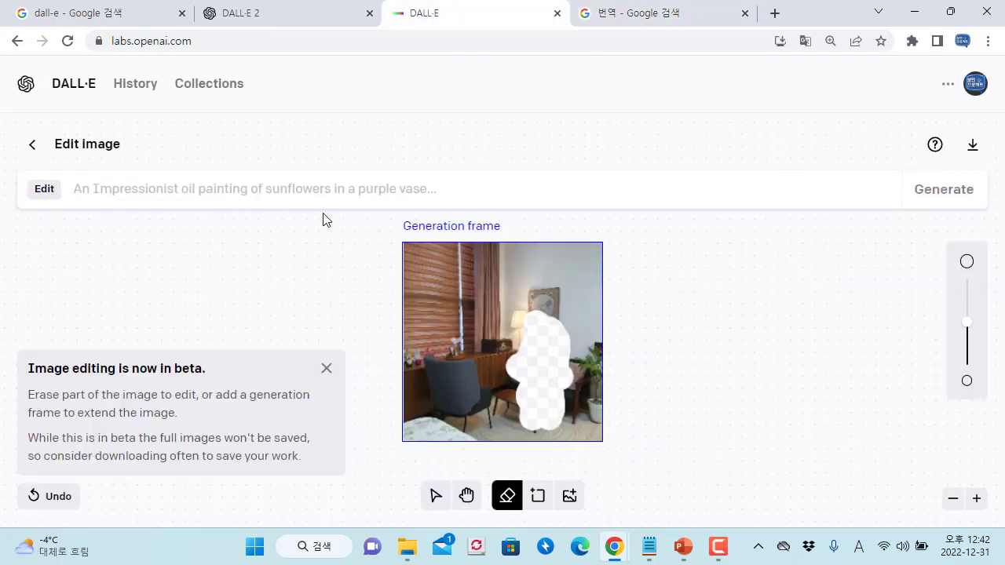
{"action": "left_click", "coordinate": [314, 200]}
{"action": "key", "text": "ctrl+v"}
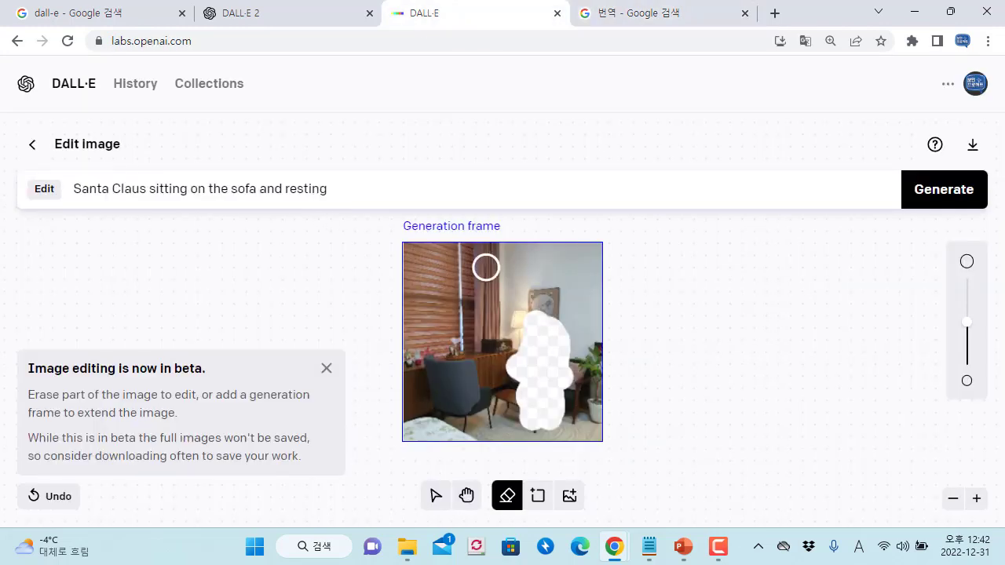
Slightly enlarge the erased area above the sofa and generate the Santa Claus edit
{"action": "mouse_move", "coordinate": [538, 323]}
{"action": "left_mouse_down"}
{"action": "mouse_move", "coordinate": [533, 332]}
{"action": "mouse_move", "coordinate": [553, 326]}
{"action": "mouse_move", "coordinate": [559, 349]}
{"action": "mouse_move", "coordinate": [559, 383]}
{"action": "mouse_move", "coordinate": [540, 346]}
{"action": "mouse_move", "coordinate": [527, 362]}
{"action": "mouse_move", "coordinate": [542, 389]}
{"action": "left_mouse_up"}
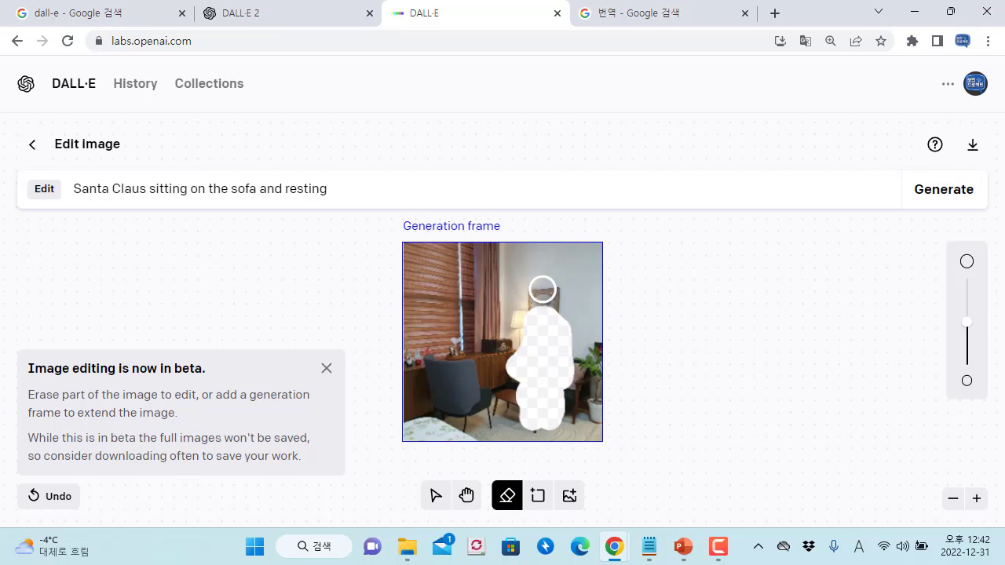
{"action": "left_click", "coordinate": [944, 193]}
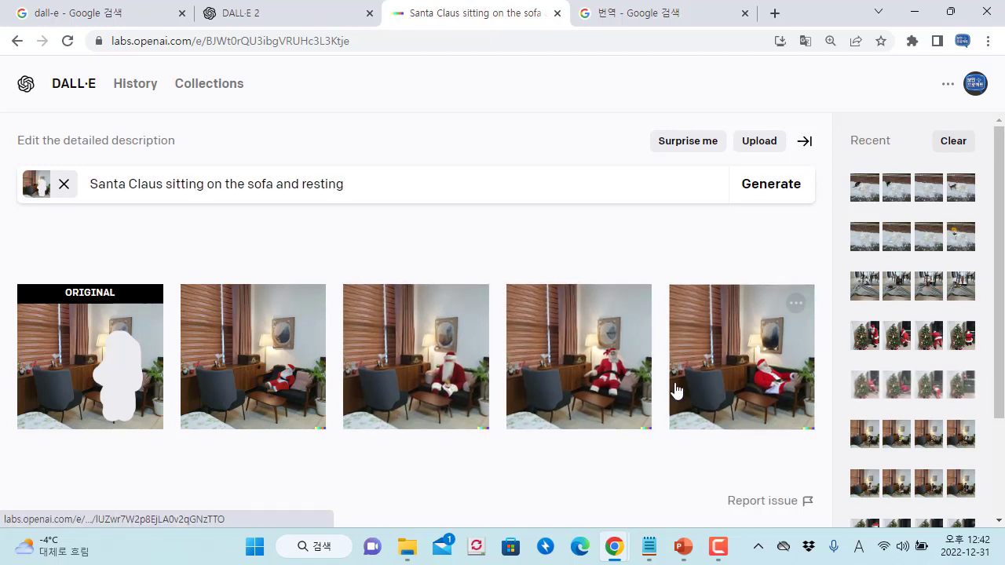
Examine the second, third and fourth generated Santa Claus images in large view, and return to the second one
{"action": "left_click", "coordinate": [455, 382]}
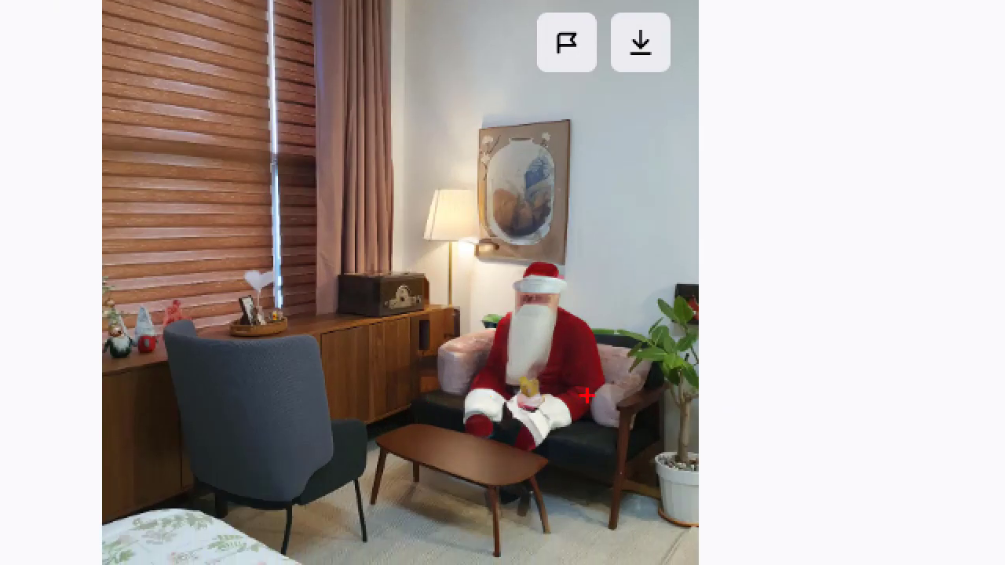
{"action": "left_click_drag", "start_coordinate": [446, 419], "coordinate": [444, 421]}
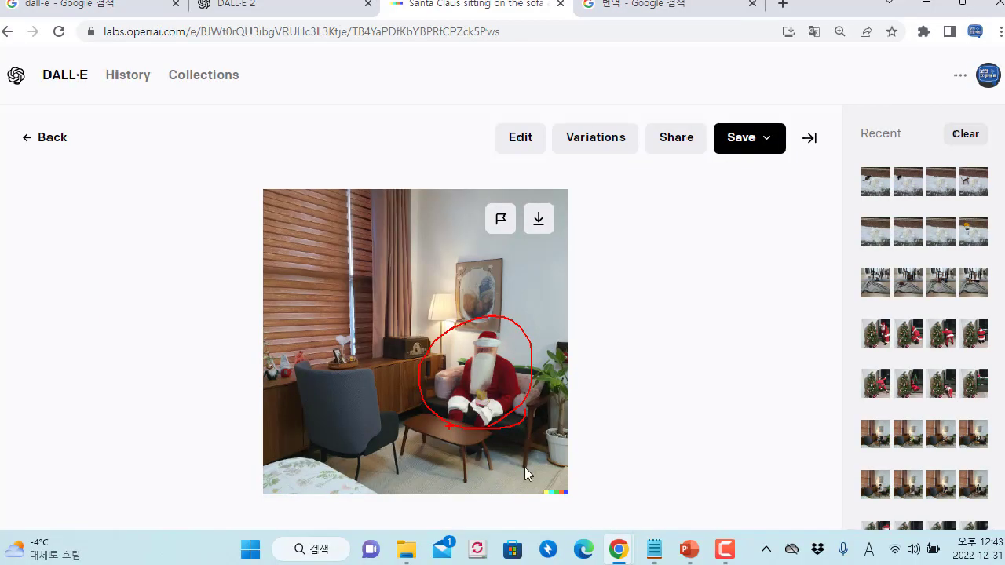
{"action": "left_click", "coordinate": [801, 343]}
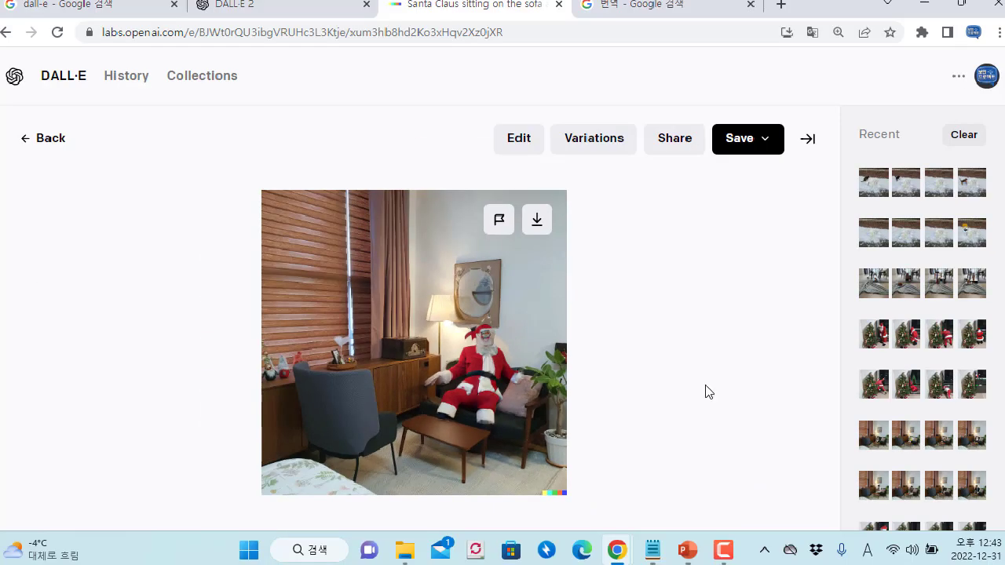
{"action": "left_click", "coordinate": [810, 345]}
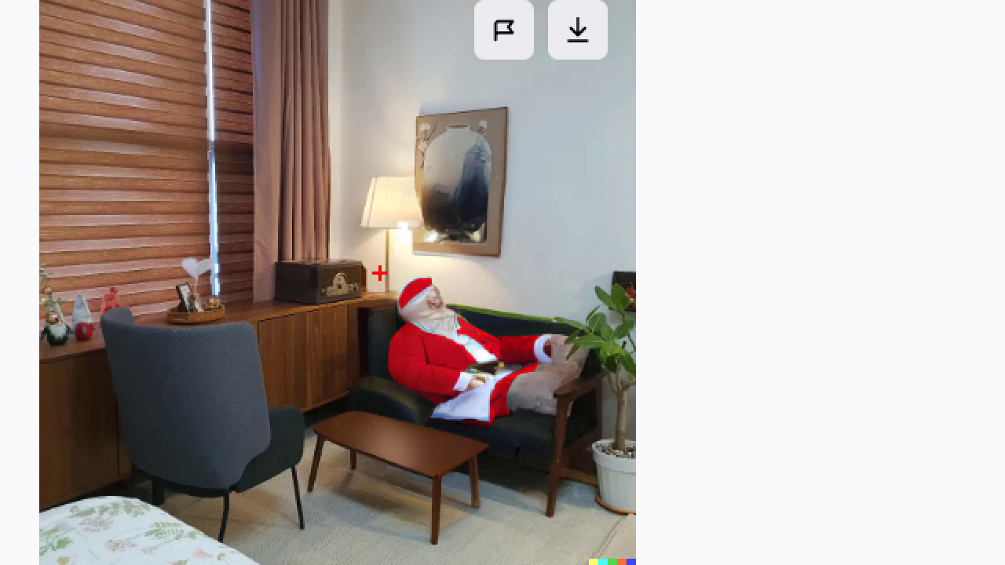
{"action": "left_click_drag", "start_coordinate": [410, 341], "coordinate": [567, 418]}
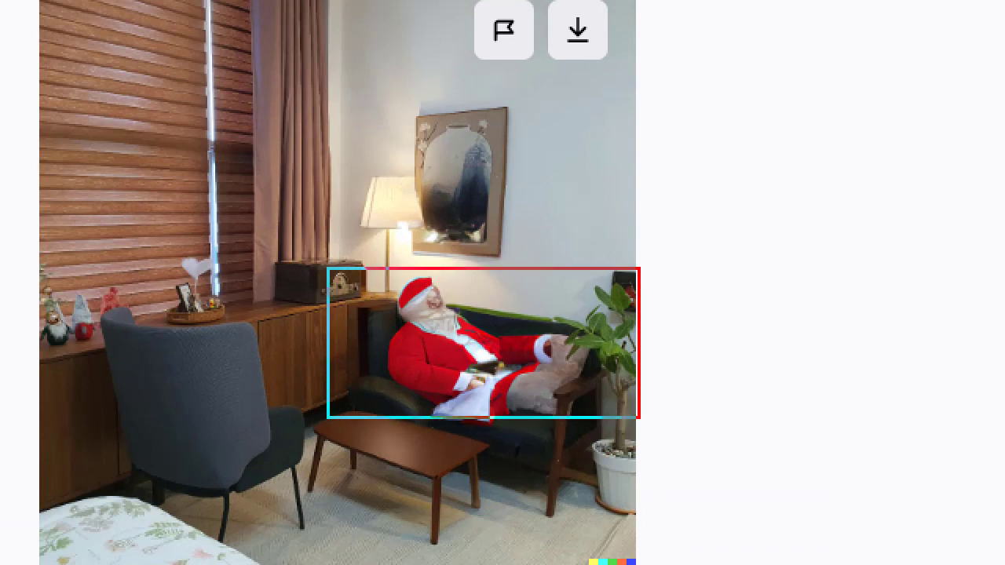
{"action": "left_click_drag", "start_coordinate": [655, 388], "coordinate": [691, 430]}
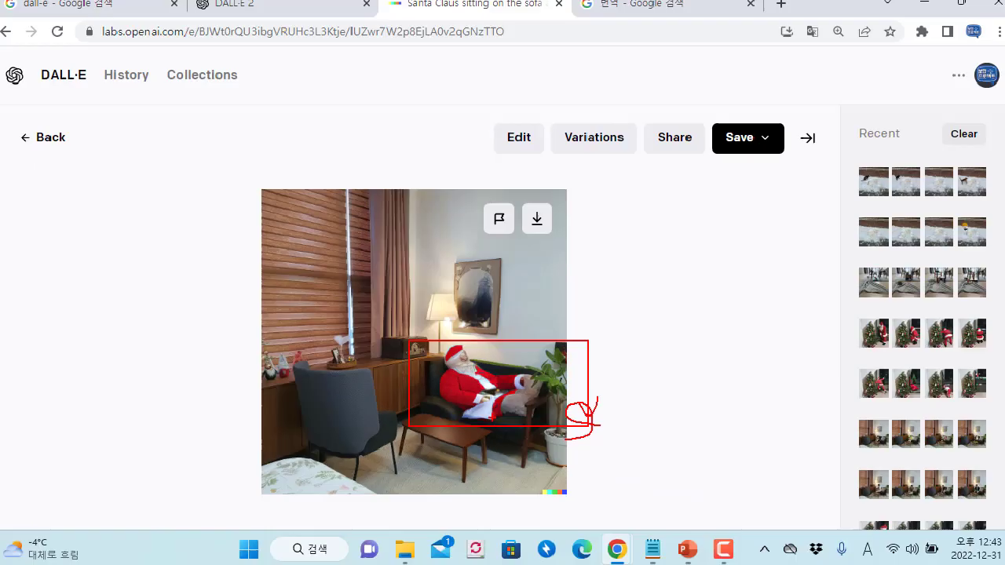
{"action": "left_click", "coordinate": [31, 354]}
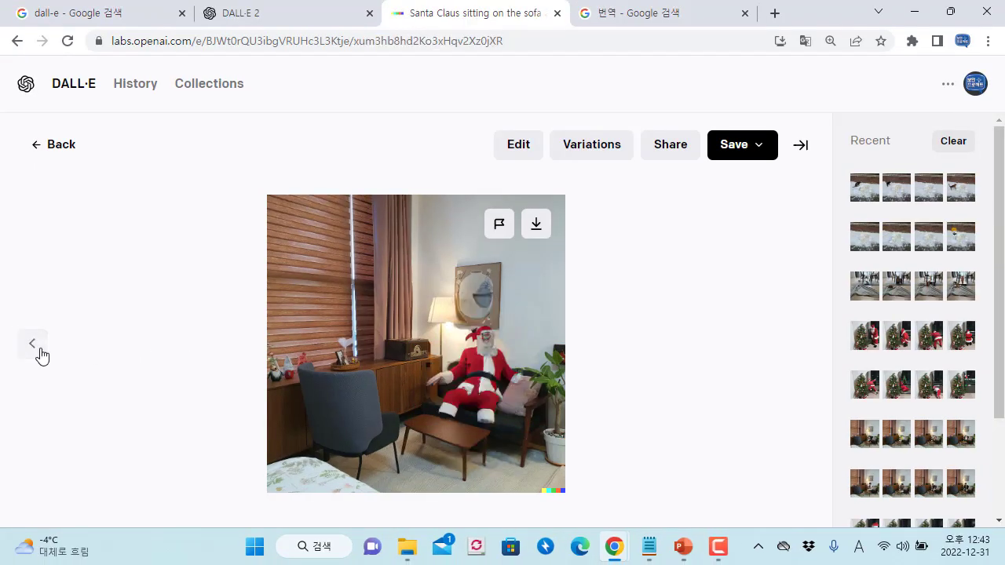
{"action": "left_click", "coordinate": [35, 349]}
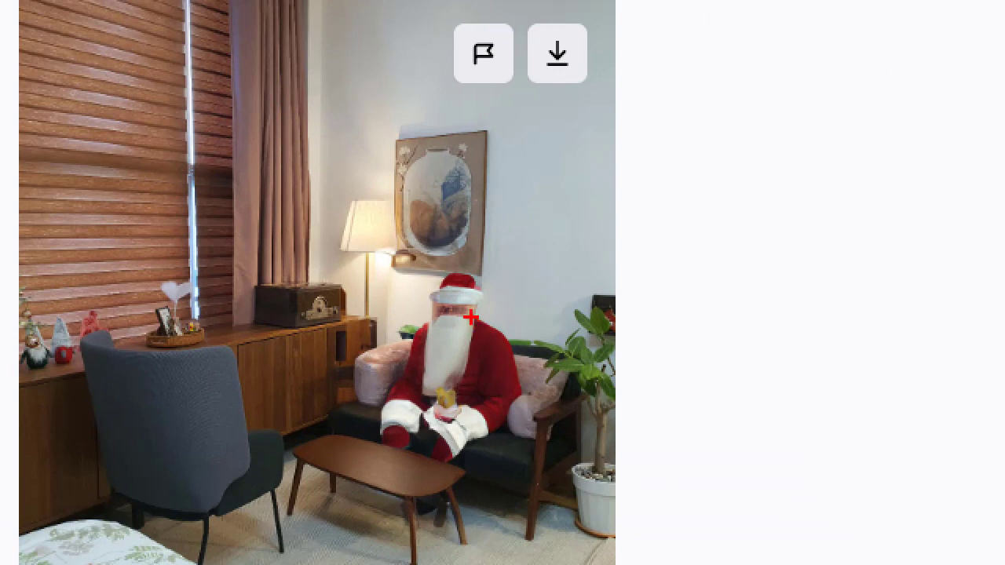
{"action": "mouse_move", "coordinate": [471, 317]}
{"action": "left_mouse_down"}
{"action": "mouse_move", "coordinate": [409, 336]}
{"action": "mouse_move", "coordinate": [528, 313]}
{"action": "mouse_move", "coordinate": [518, 352]}
{"action": "left_mouse_up"}
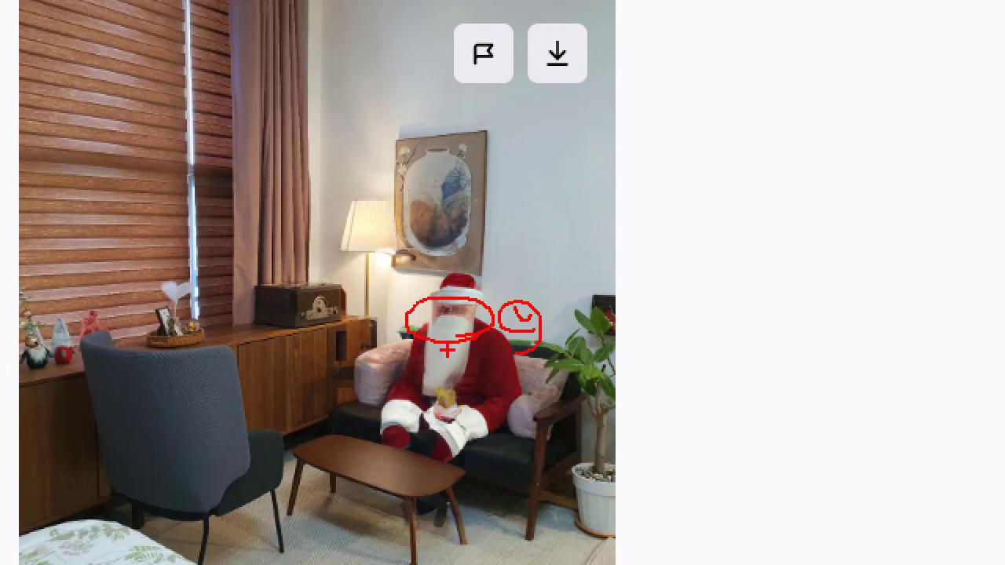
{"action": "mouse_move", "coordinate": [549, 233]}
{"action": "left_mouse_down"}
{"action": "mouse_move", "coordinate": [513, 277]}
{"action": "mouse_move", "coordinate": [563, 288]}
{"action": "left_mouse_up"}
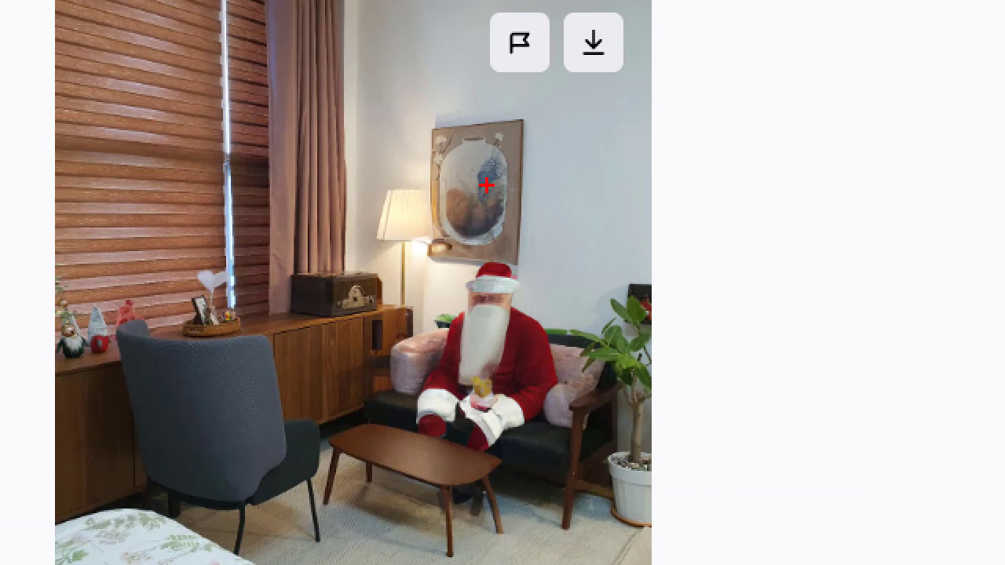
{"action": "mouse_move", "coordinate": [519, 239]}
{"action": "left_mouse_down"}
{"action": "mouse_move", "coordinate": [413, 239]}
{"action": "mouse_move", "coordinate": [443, 130]}
{"action": "mouse_move", "coordinate": [543, 274]}
{"action": "left_mouse_up"}
{"action": "left_click_drag", "start_coordinate": [609, 256], "coordinate": [615, 251]}
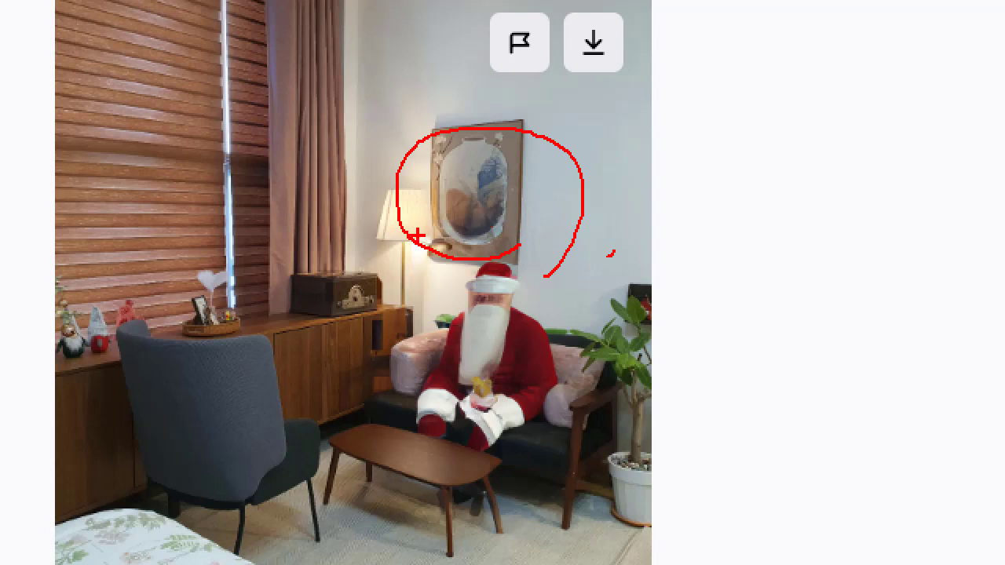
{"action": "mouse_move", "coordinate": [495, 161]}
{"action": "left_mouse_down"}
{"action": "mouse_move", "coordinate": [426, 214]}
{"action": "mouse_move", "coordinate": [433, 444]}
{"action": "mouse_move", "coordinate": [564, 259]}
{"action": "mouse_move", "coordinate": [495, 169]}
{"action": "mouse_move", "coordinate": [479, 196]}
{"action": "left_mouse_up"}
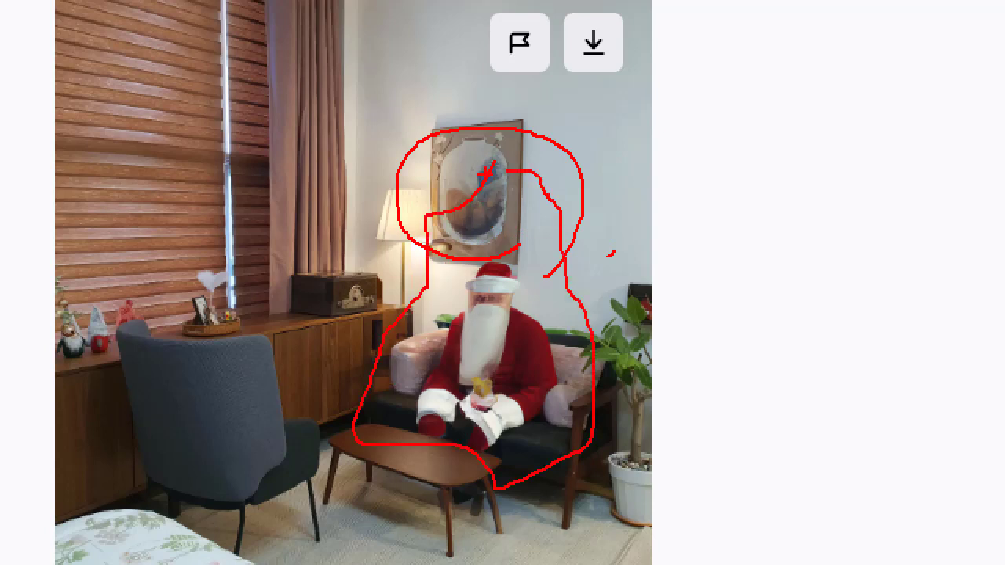
{"action": "mouse_move", "coordinate": [525, 156]}
{"action": "left_mouse_down"}
{"action": "mouse_move", "coordinate": [536, 181]}
{"action": "mouse_move", "coordinate": [569, 157]}
{"action": "left_mouse_up"}
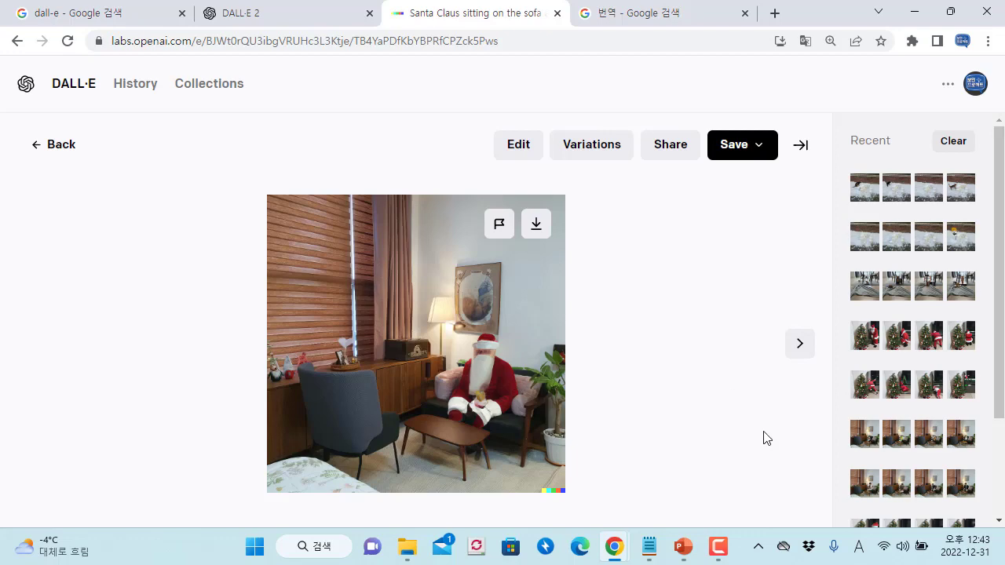
Open the recent set "A scene where a fat Santa Claus is carefully placing presents" and view its first three generated images
{"action": "left_click", "coordinate": [897, 348]}
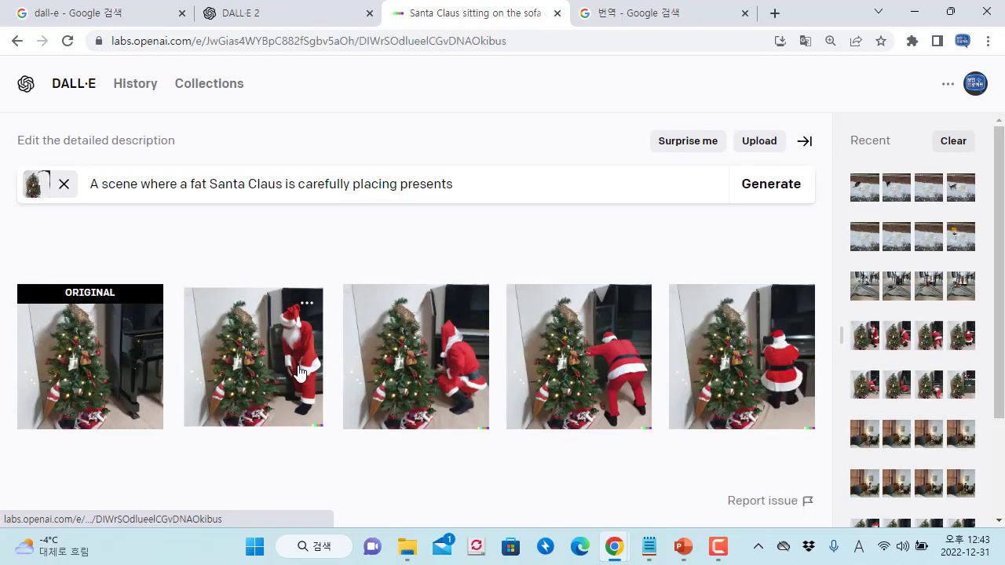
{"action": "left_click", "coordinate": [298, 372]}
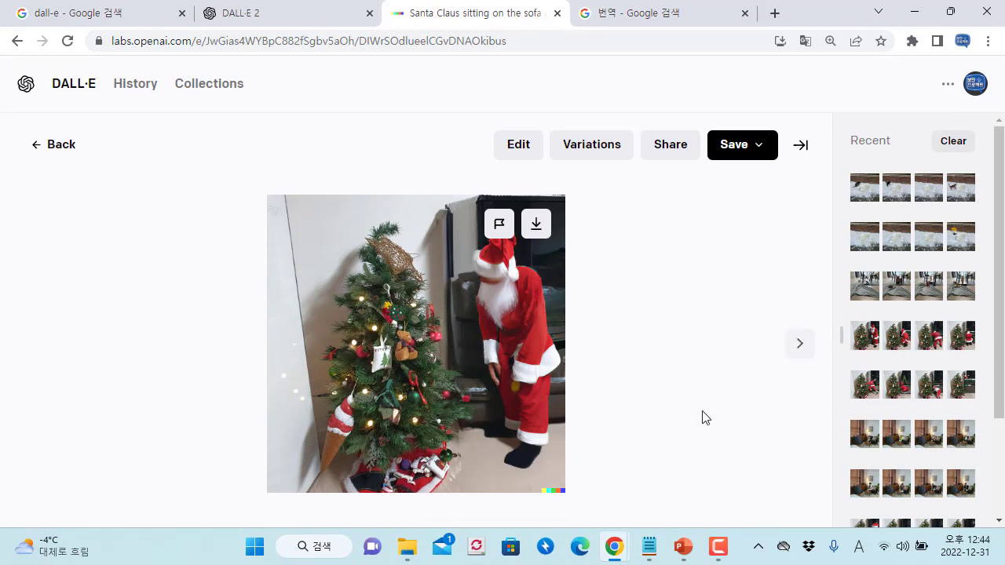
{"action": "left_click", "coordinate": [789, 345]}
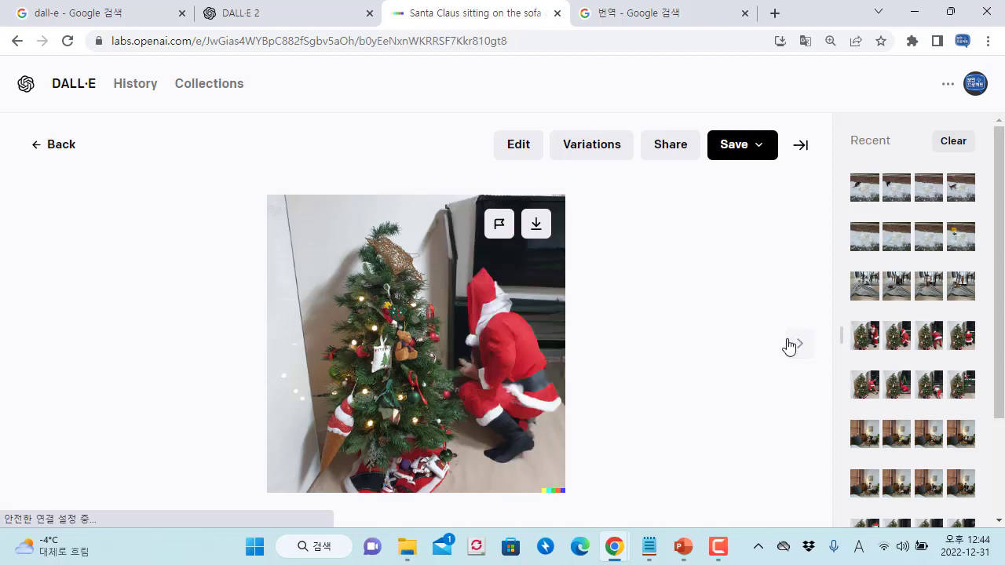
{"action": "left_click", "coordinate": [789, 345]}
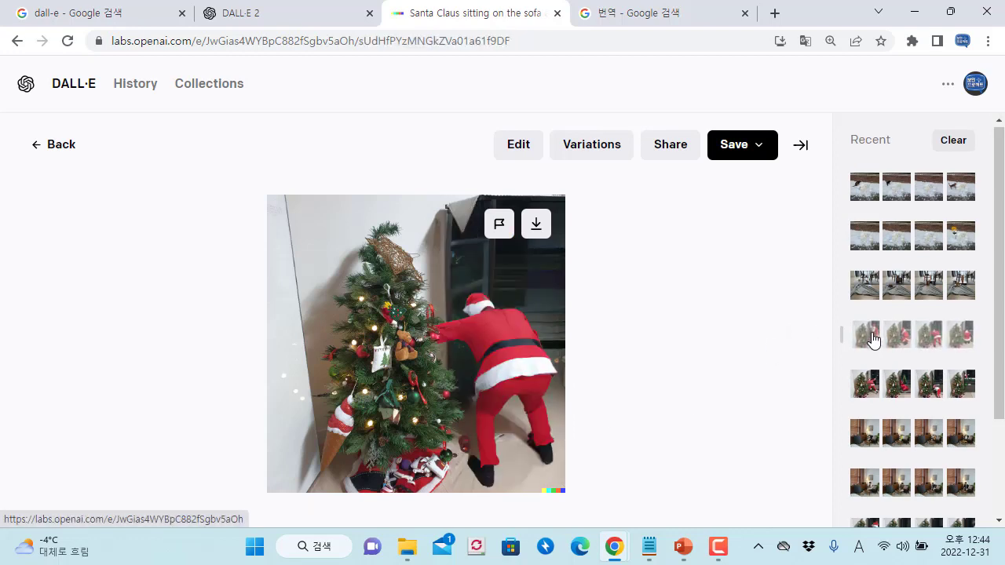
Open the recent set "Pororo sitting on the sofa and eating fruit" and view its first three generated images
{"action": "scroll", "coordinate": [903, 366], "scroll_direction": "down", "scroll_amount": 1}
{"action": "scroll", "coordinate": [898, 377], "scroll_direction": "down", "scroll_amount": 1}
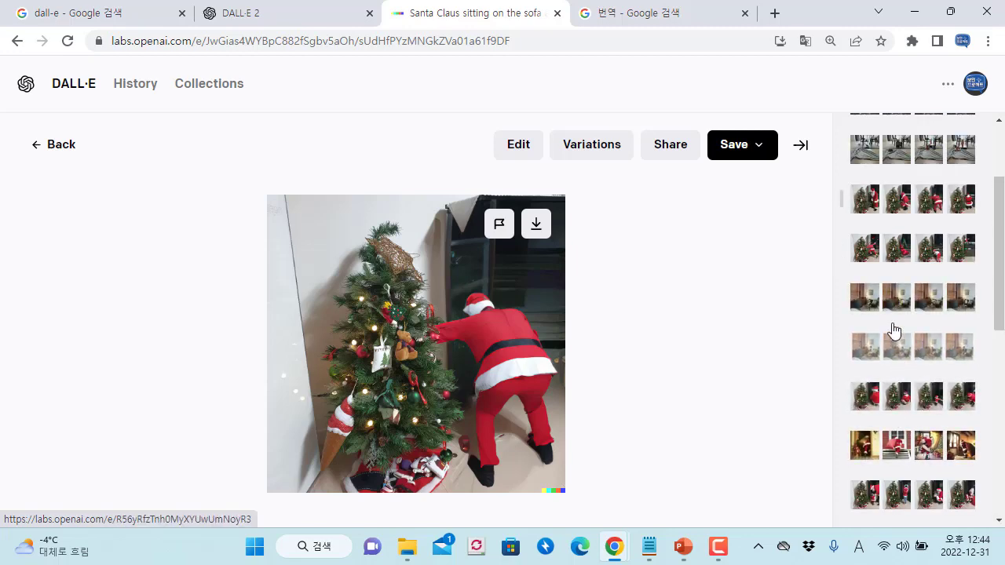
{"action": "left_click", "coordinate": [895, 300]}
{"action": "mouse_move", "coordinate": [237, 419]}
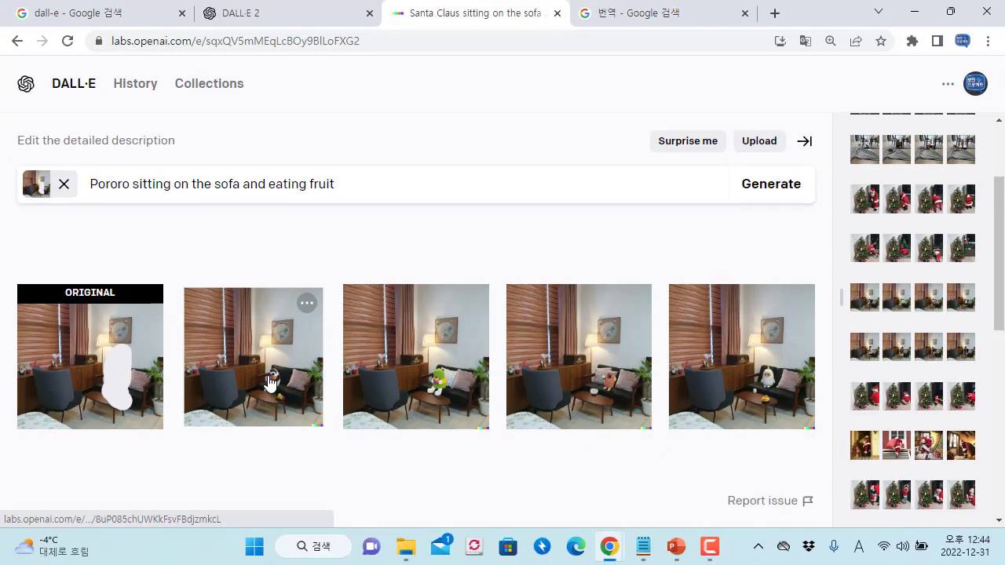
{"action": "left_click", "coordinate": [245, 413]}
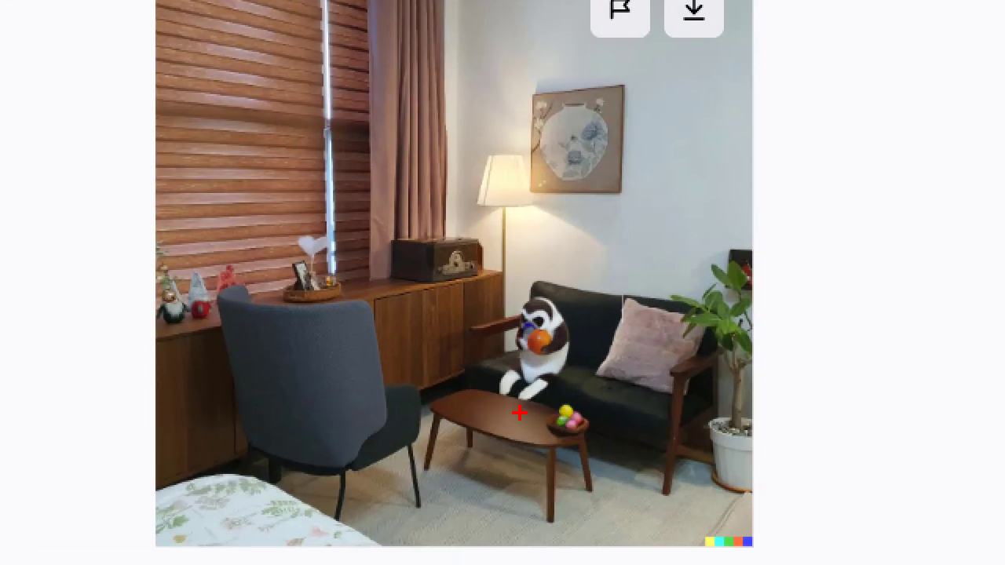
{"action": "mouse_move", "coordinate": [477, 410]}
{"action": "left_mouse_down"}
{"action": "mouse_move", "coordinate": [469, 424]}
{"action": "mouse_move", "coordinate": [484, 429]}
{"action": "left_mouse_up"}
{"action": "left_click_drag", "start_coordinate": [509, 242], "coordinate": [528, 265]}
{"action": "left_click", "coordinate": [792, 353]}
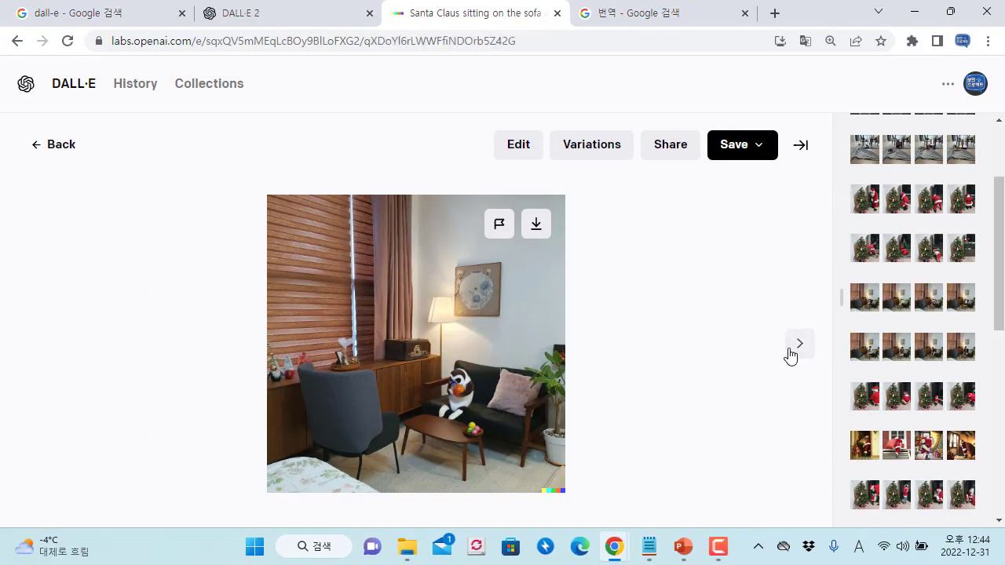
{"action": "left_click", "coordinate": [794, 359]}
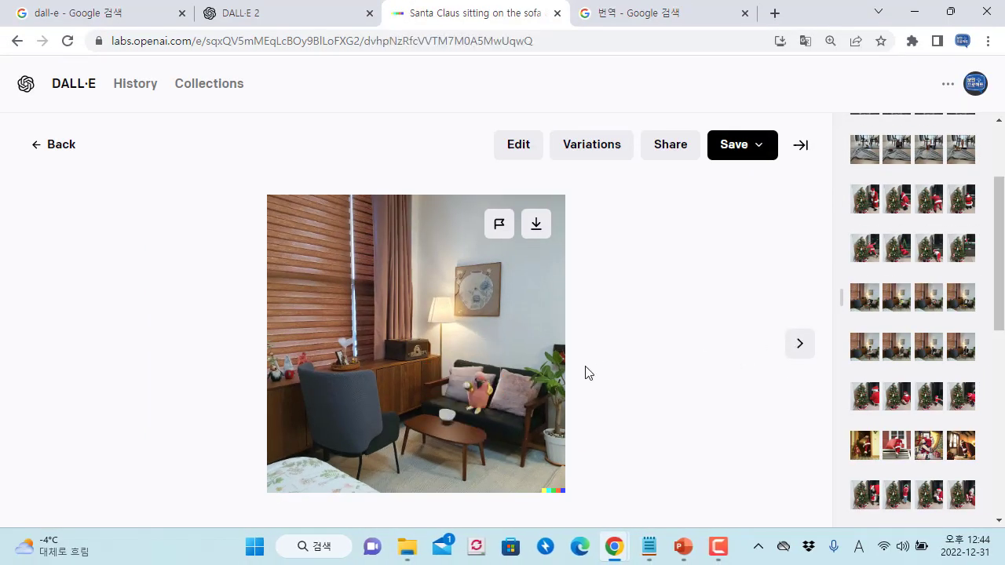
Browse the newest image sets in the recent generations
{"action": "scroll", "coordinate": [950, 317], "scroll_direction": "up", "scroll_amount": 1}
{"action": "scroll", "coordinate": [935, 315], "scroll_direction": "up", "scroll_amount": 1}
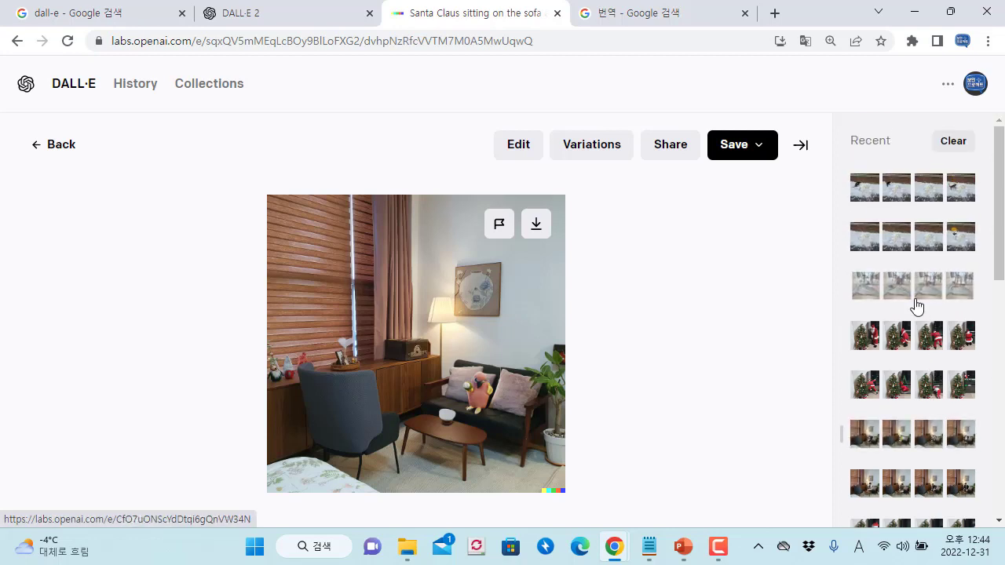